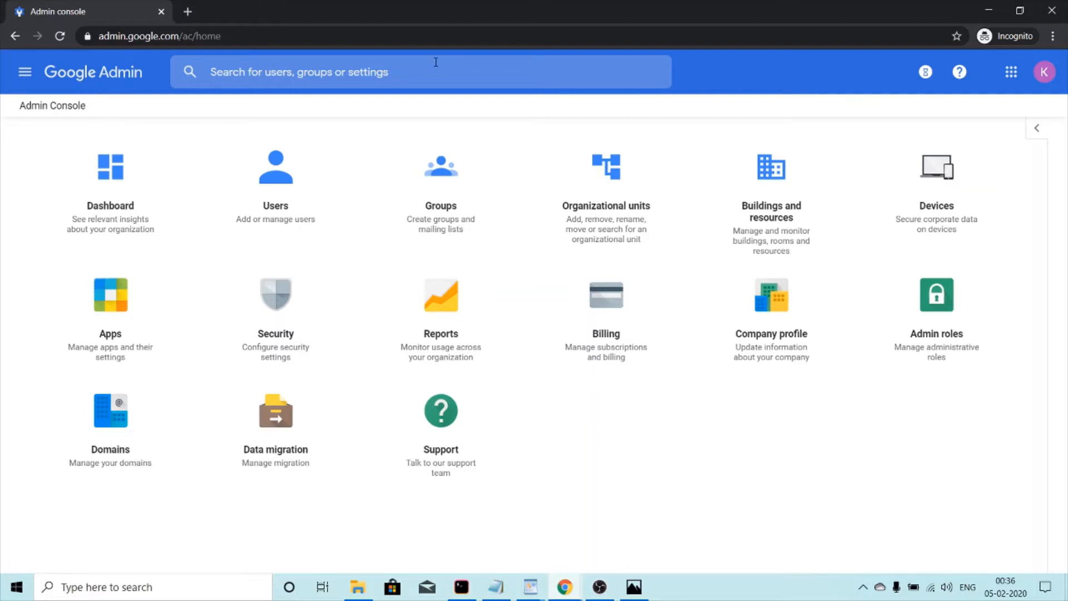
# Step: Go to Buildings and resources, then Resource management, and open the empty Buildings list
pyautogui.click(814, 192)
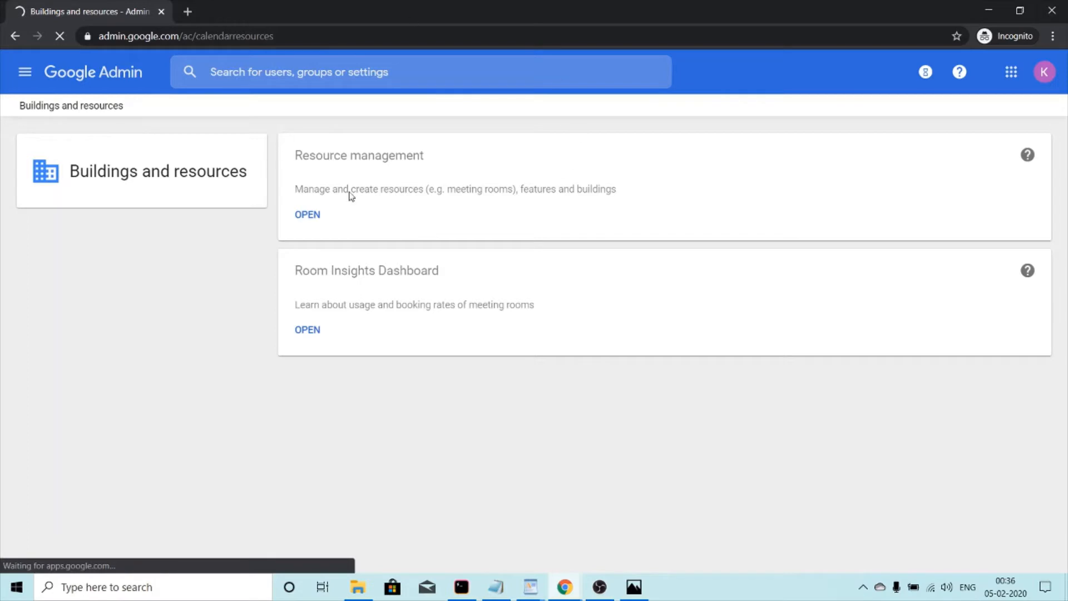
pyautogui.click(314, 219)
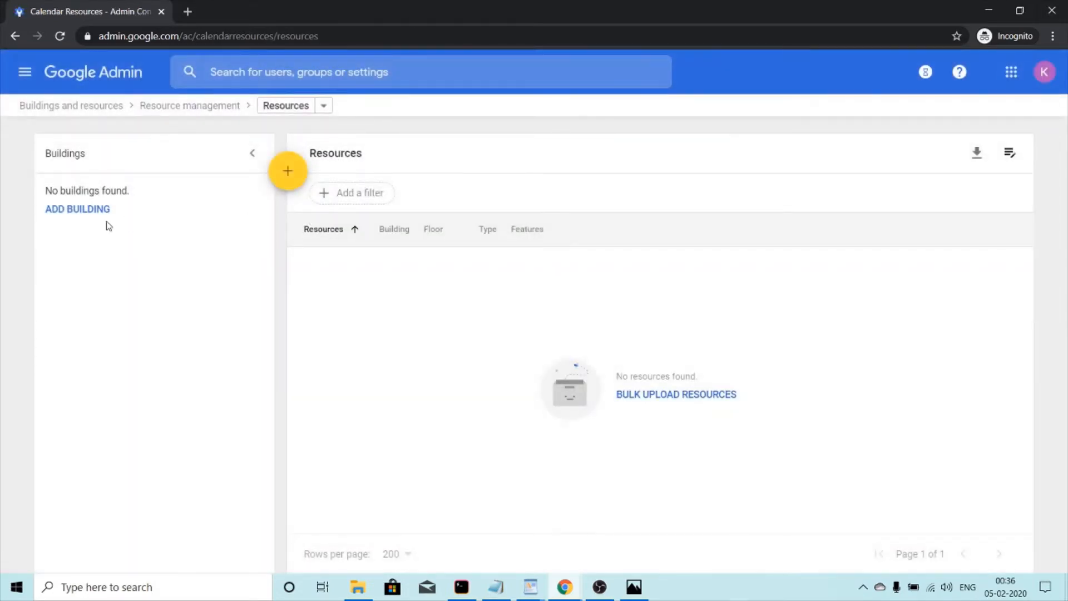
pyautogui.click(99, 217)
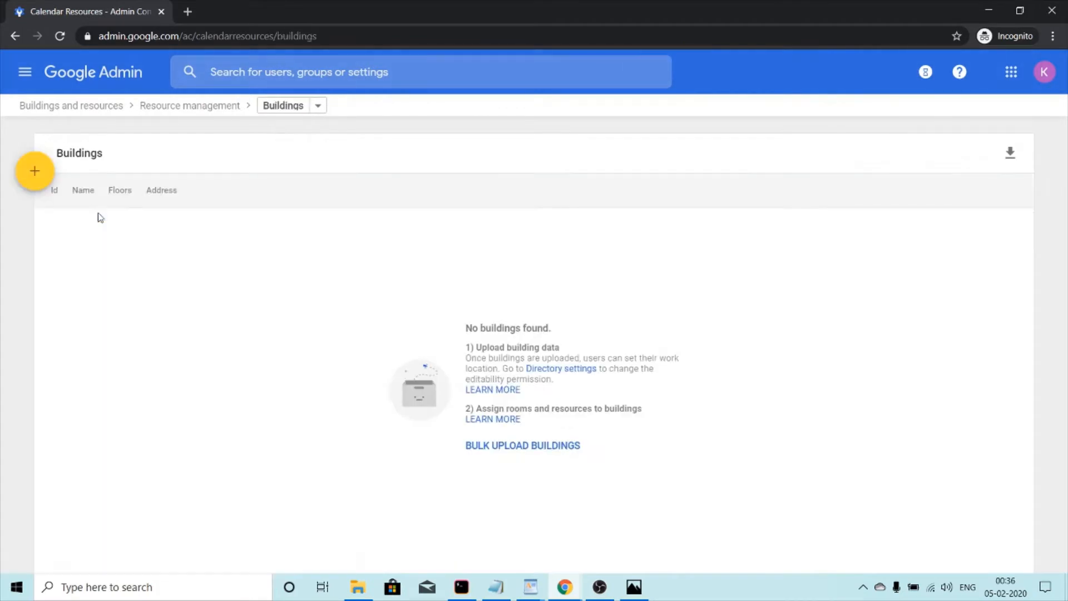
# Step: Start a new building named Hisar Office, with description Main Office and floors 1,2,3
pyautogui.click(32, 178)
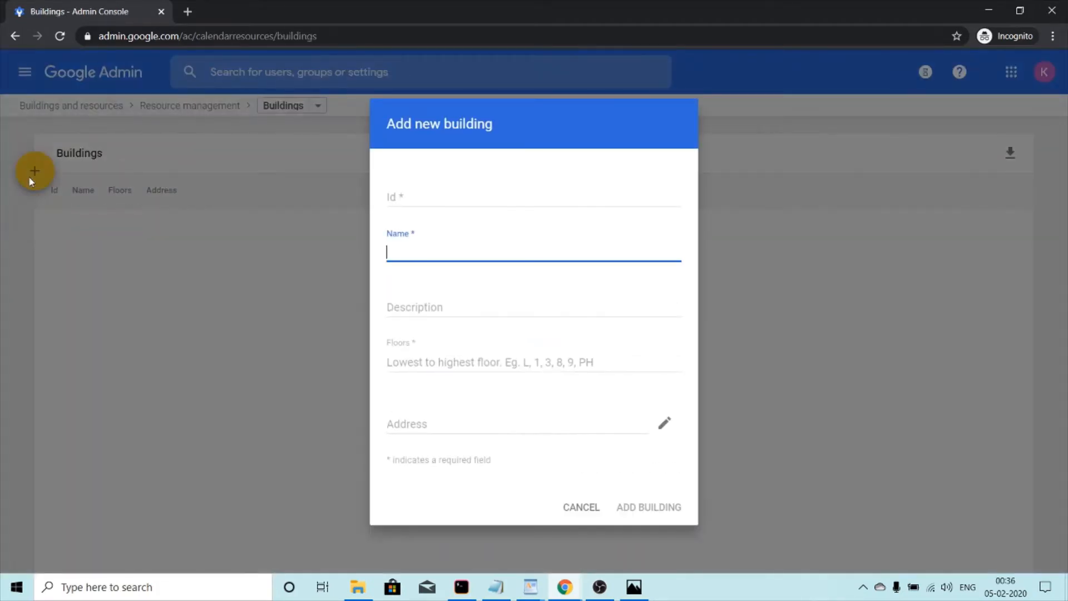
pyautogui.write('Hisar Office')
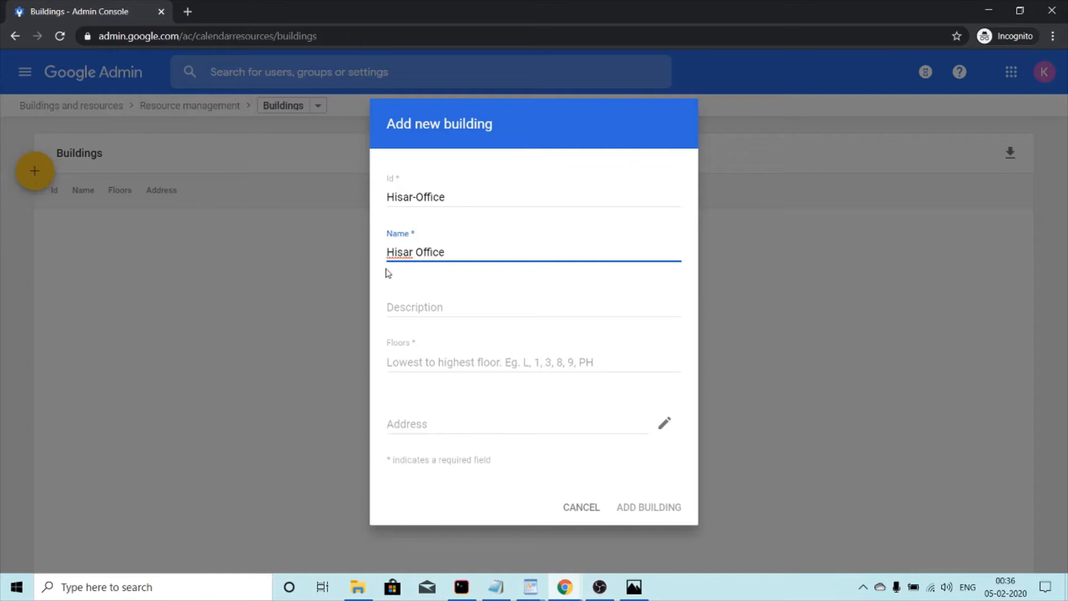
pyautogui.click(460, 302)
pyautogui.click(456, 308)
pyautogui.write('MAin')
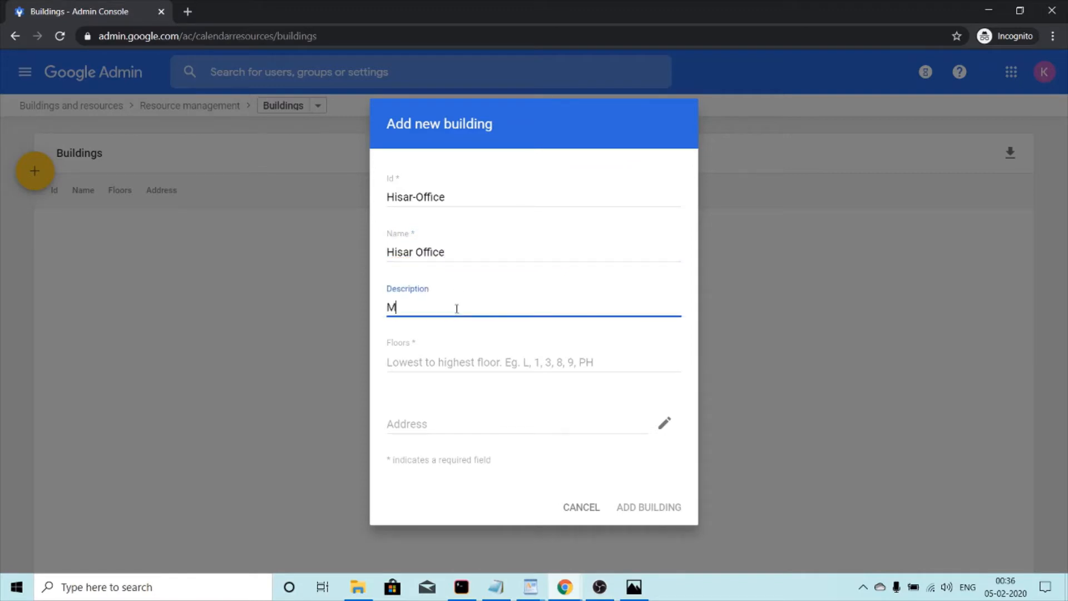
pyautogui.press('BackSpace')
pyautogui.press('BackSpace')
pyautogui.press('BackSpace')
pyautogui.press('BackSpace')
pyautogui.write('ain Office')
pyautogui.click(444, 360)
pyautogui.write('1,2,3')
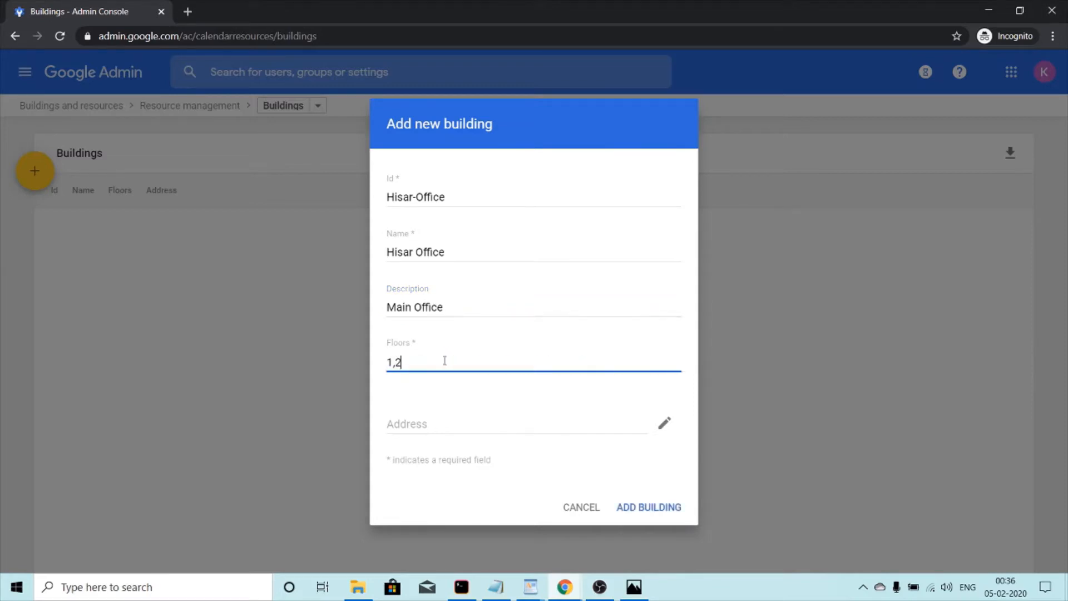
# Step: Set the building address to India, the MC Colony Road suggestion, pincode 125001
pyautogui.click(665, 426)
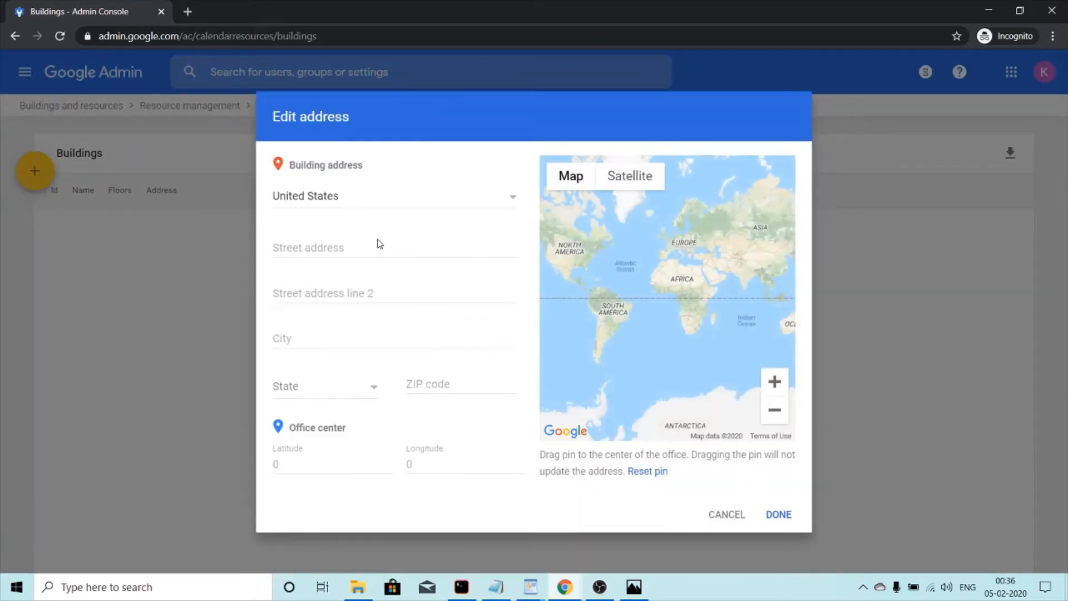
pyautogui.click(407, 208)
pyautogui.write('in')
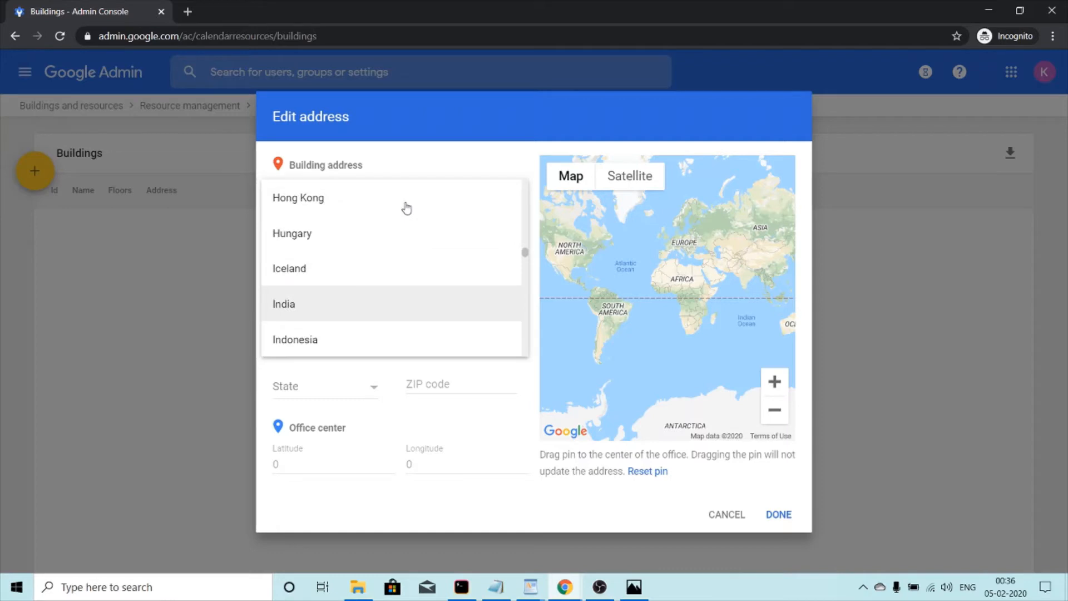
pyautogui.click(375, 311)
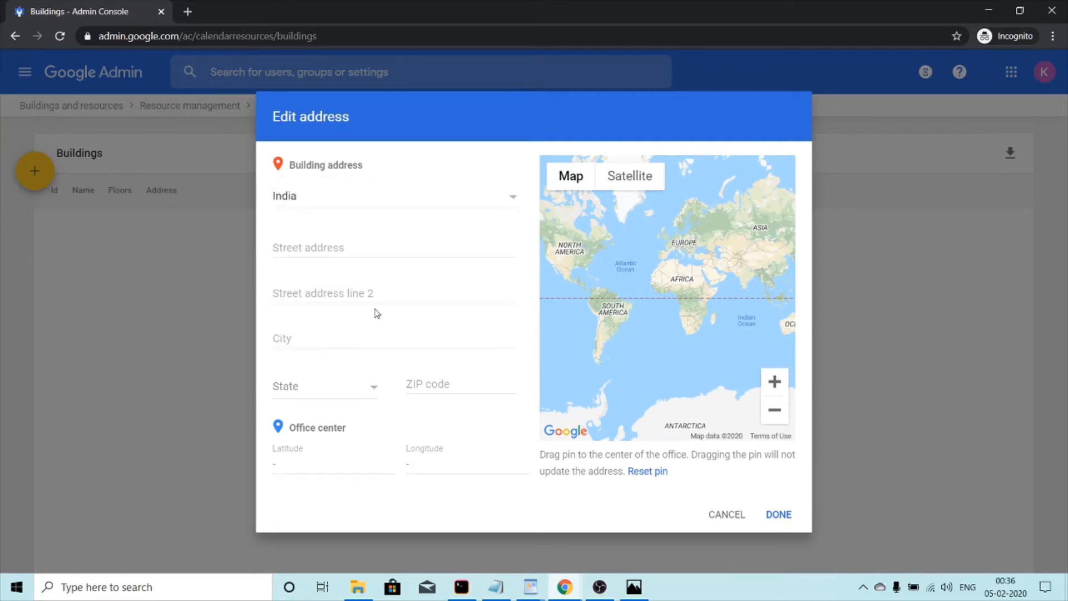
pyautogui.click(338, 236)
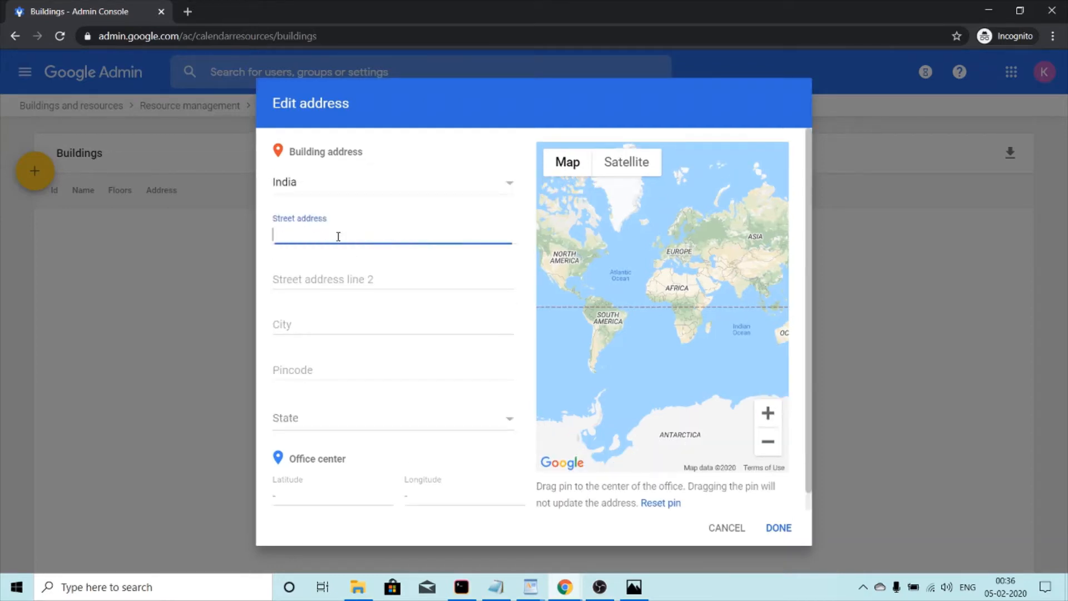
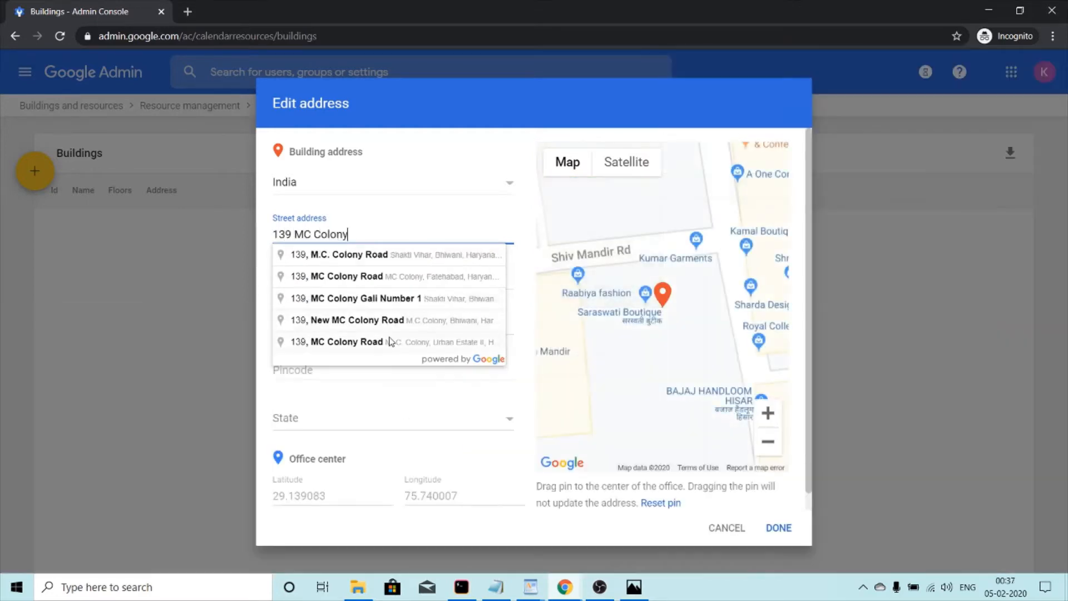
pyautogui.click(389, 341)
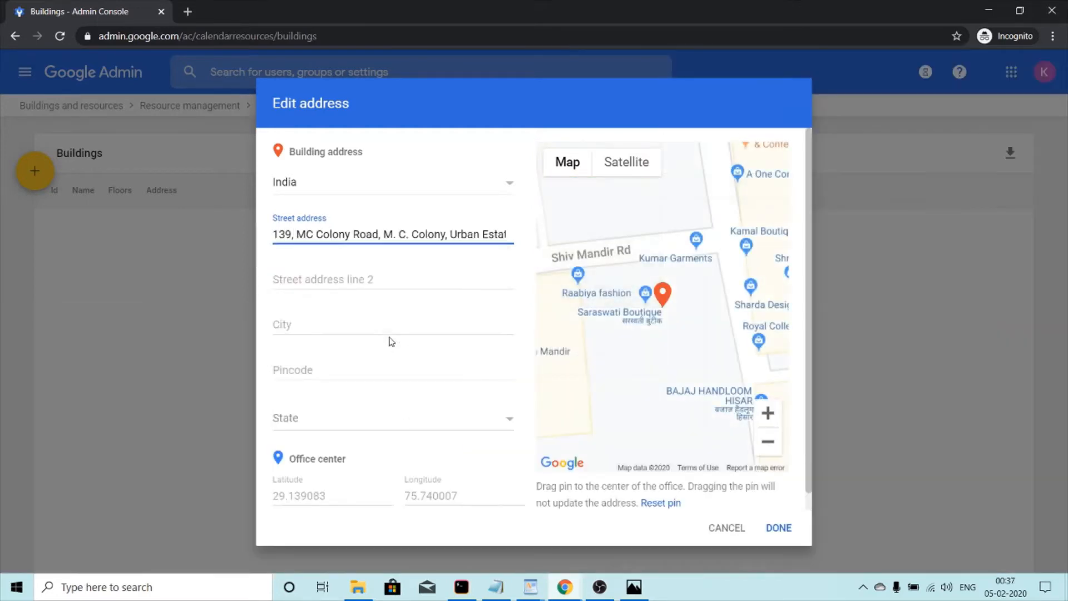
pyautogui.click(310, 371)
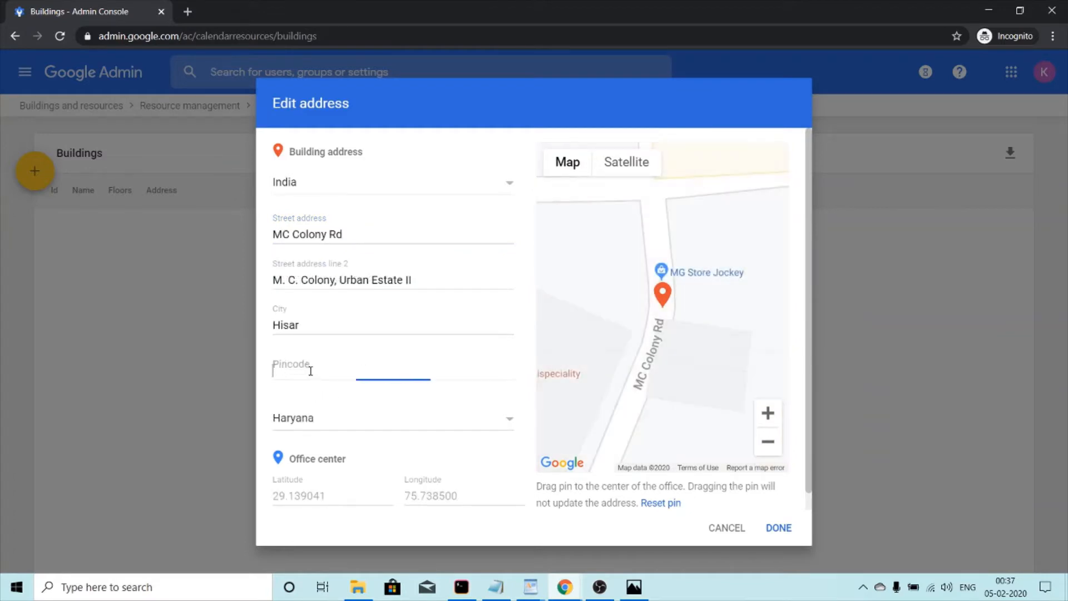
pyautogui.write('125001')
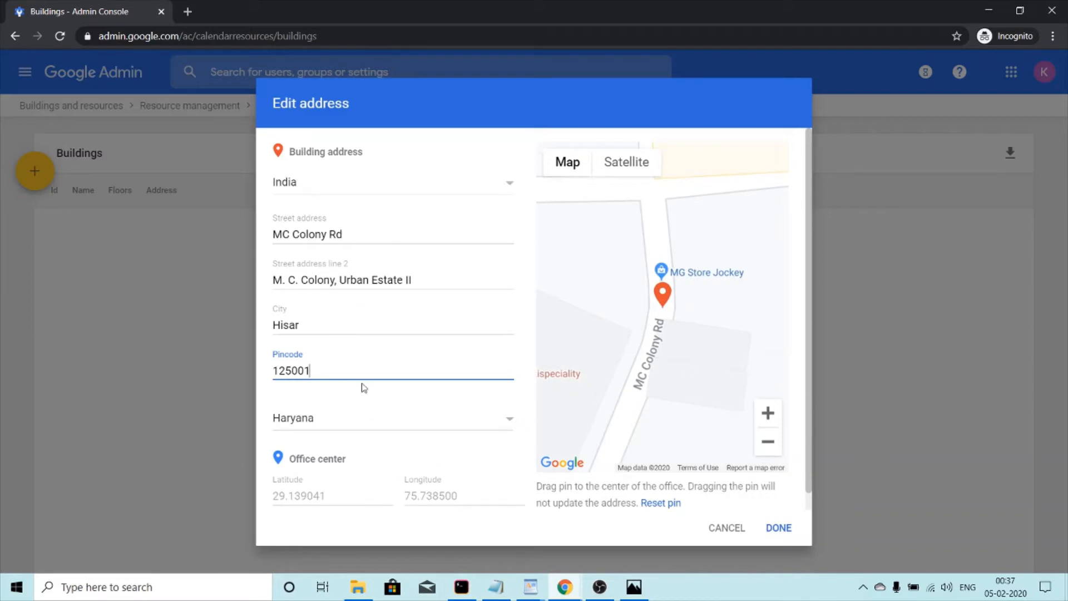
pyautogui.click(776, 532)
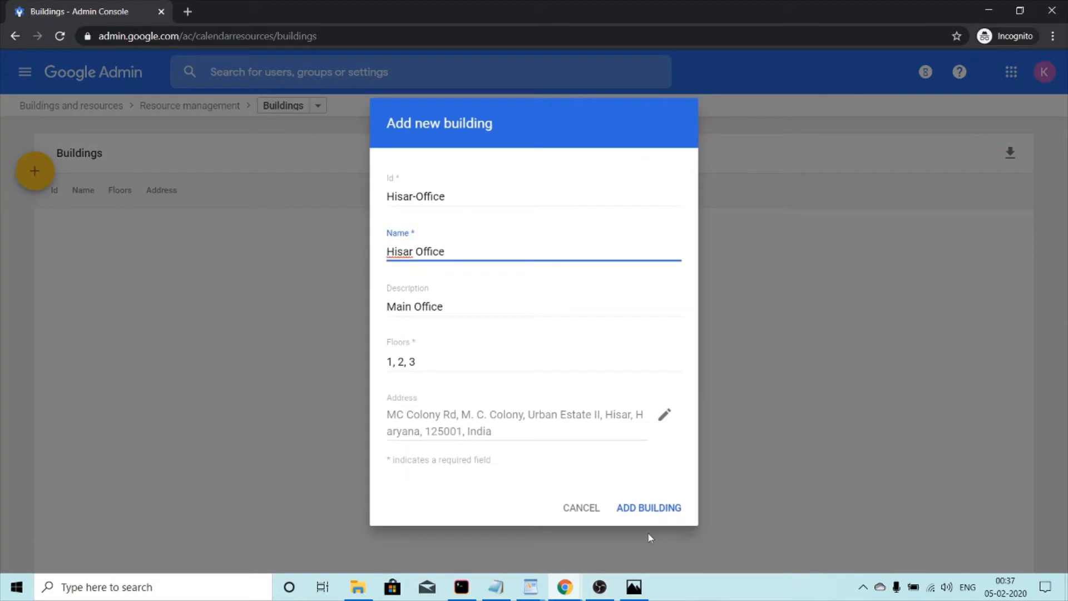
# Step: Save the Hisar Office building, then reopen it, reconfirm its address and save again
pyautogui.click(644, 508)
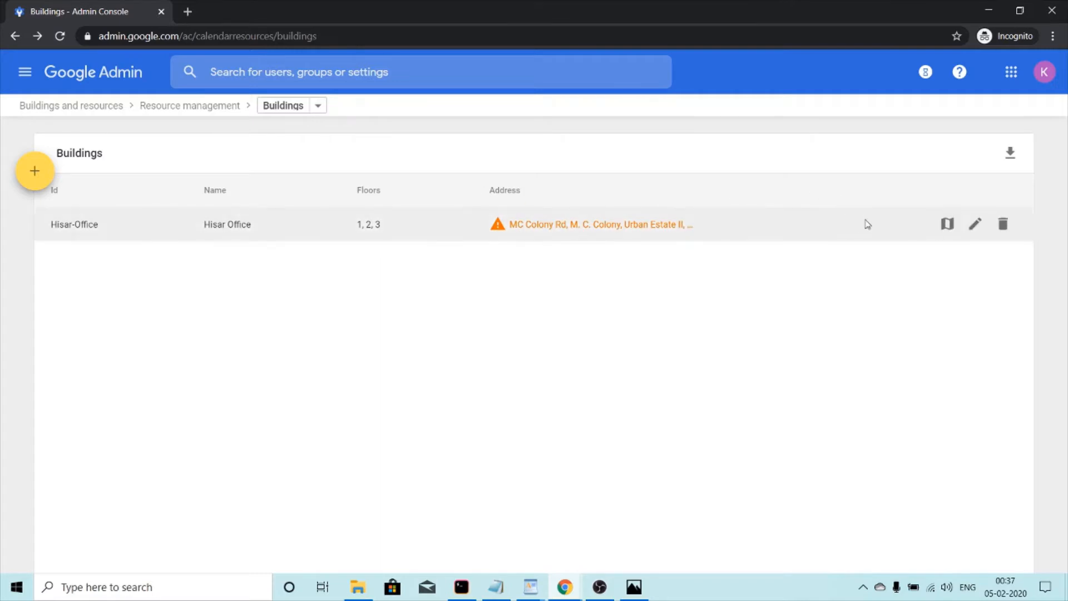
pyautogui.click(972, 222)
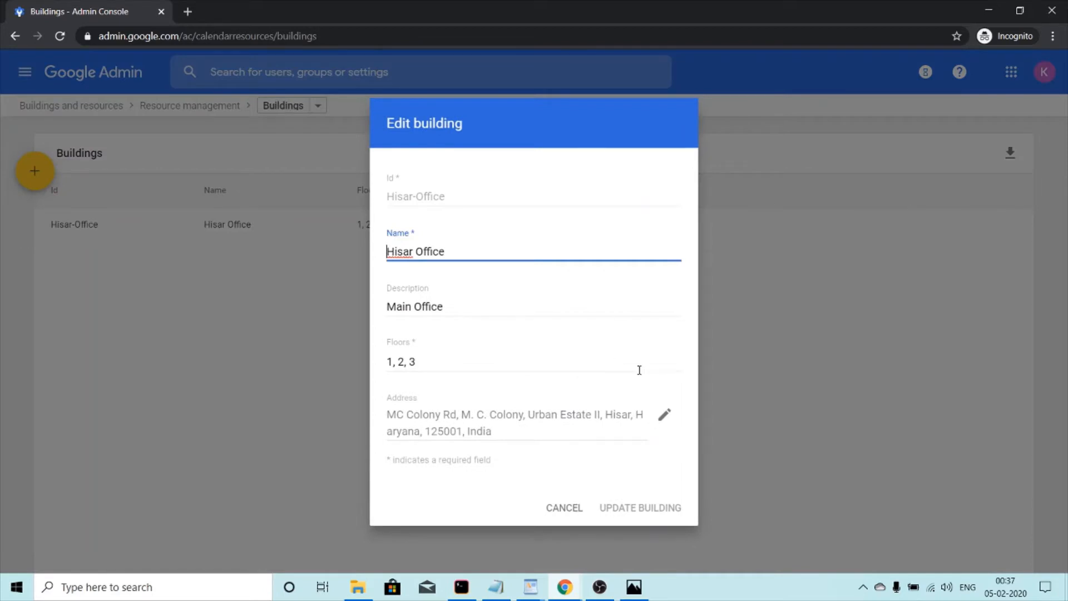
pyautogui.click(663, 415)
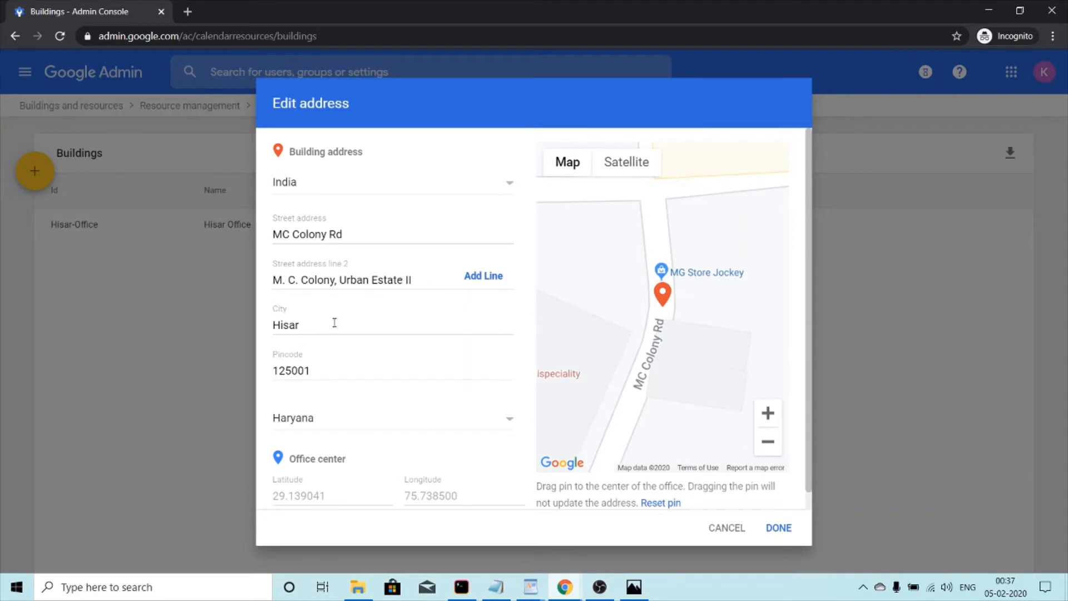
pyautogui.rightClick(769, 530)
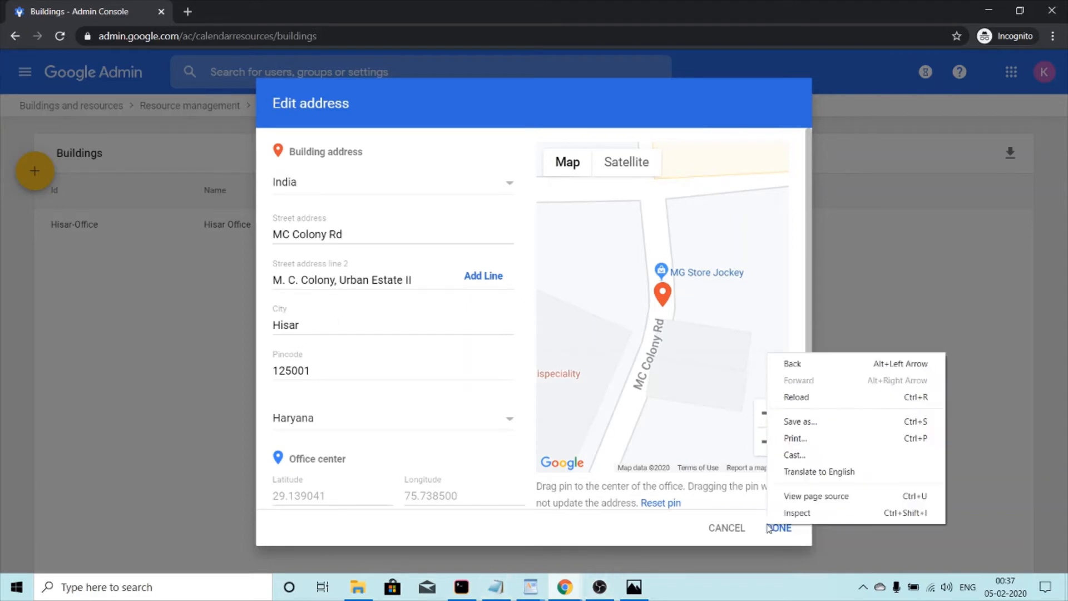
pyautogui.rightClick(778, 533)
pyautogui.click(778, 531)
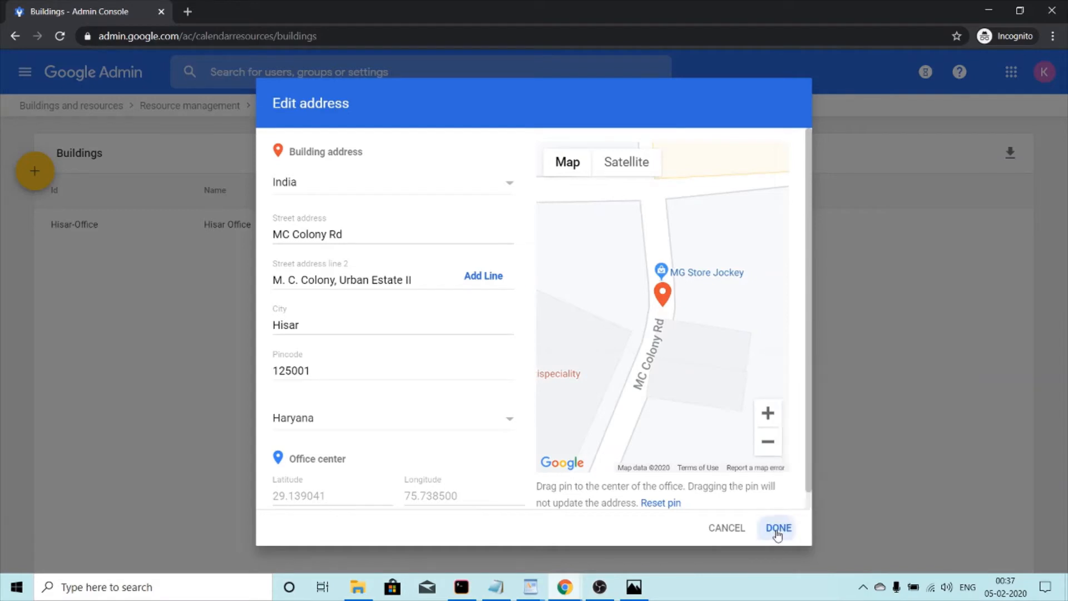
pyautogui.click(619, 508)
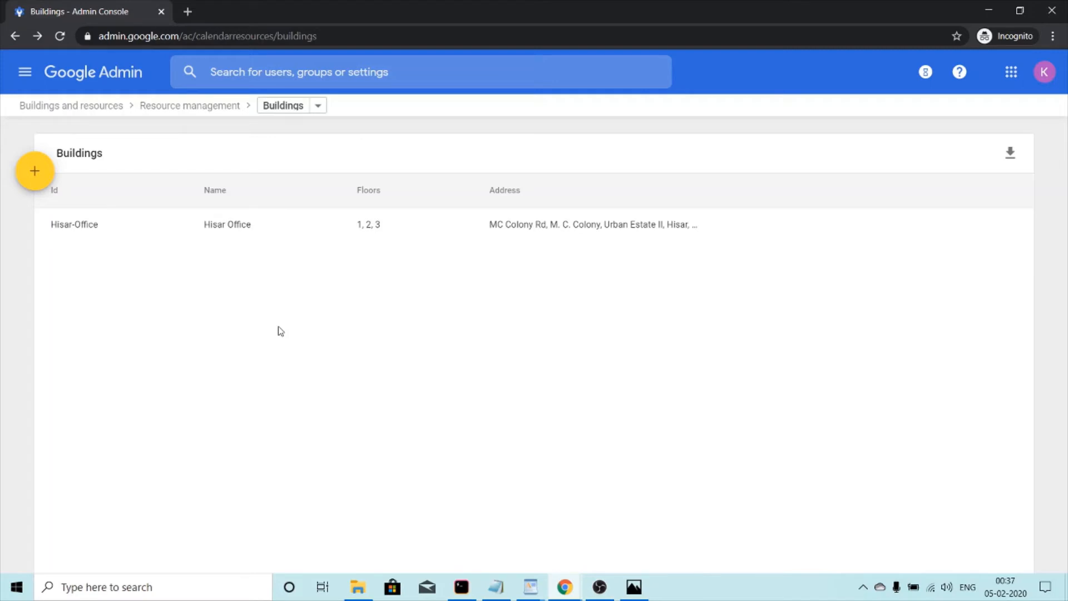
# Step: Switch from Buildings to the Resources page using the breadcrumb dropdown
pyautogui.click(320, 108)
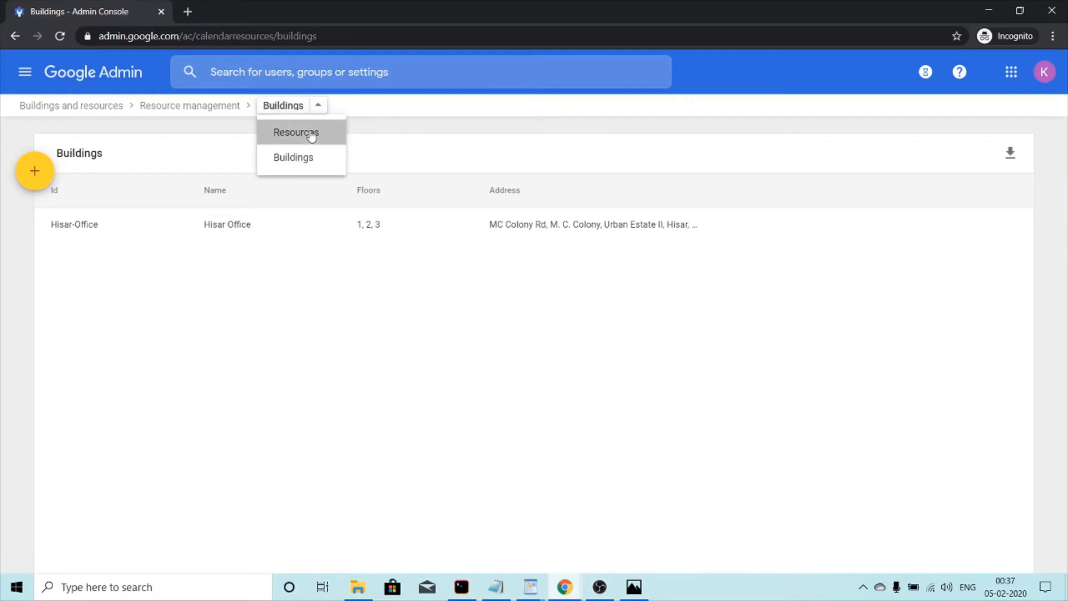
pyautogui.click(310, 132)
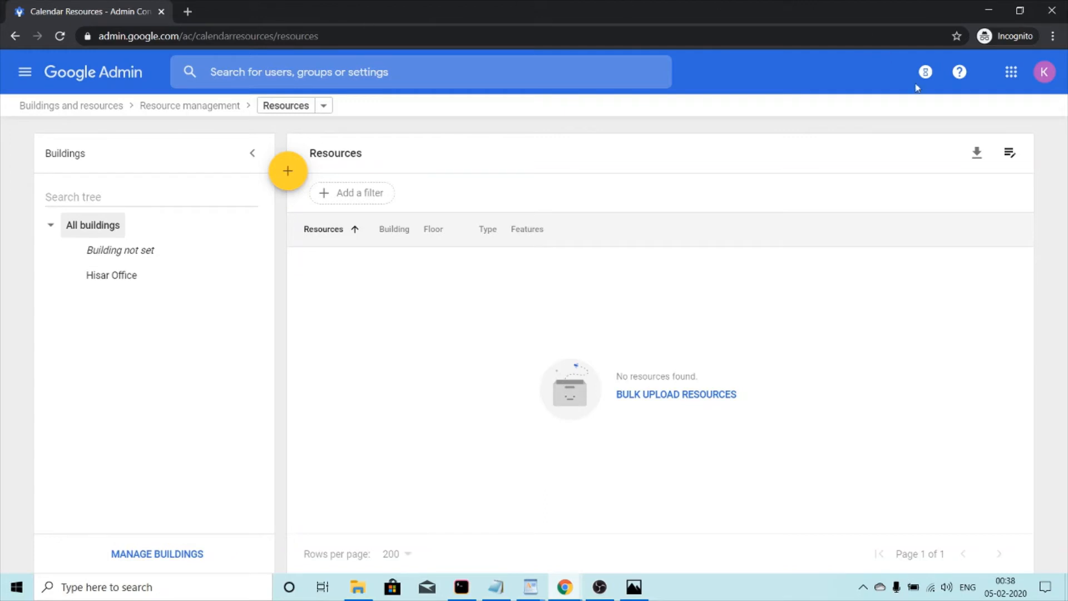
# Step: Add a resource feature 'google meet hardware' of type Video conferencing
pyautogui.click(1011, 160)
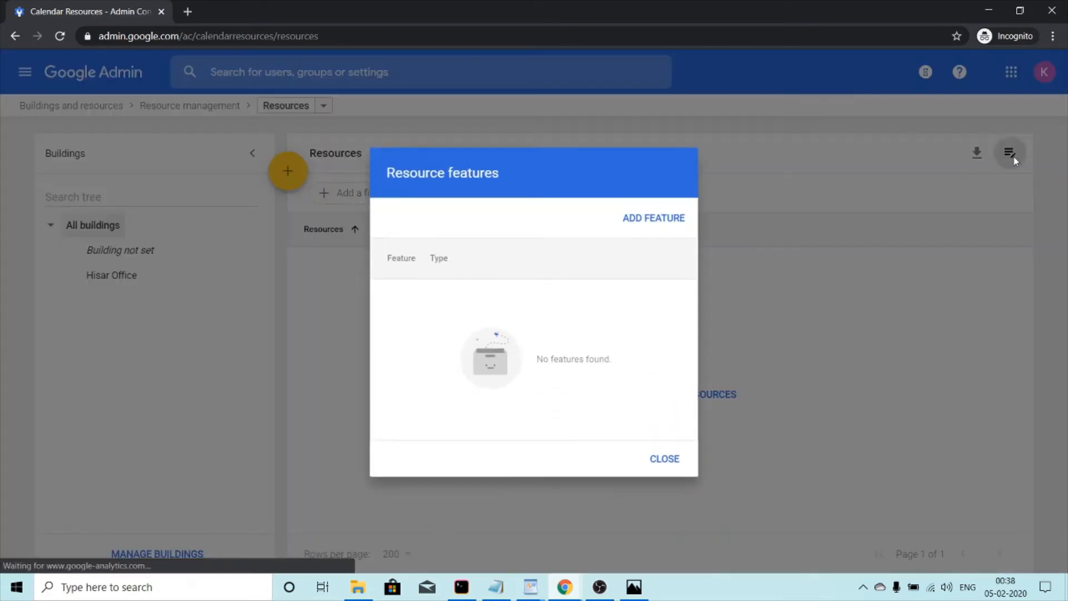
pyautogui.click(637, 217)
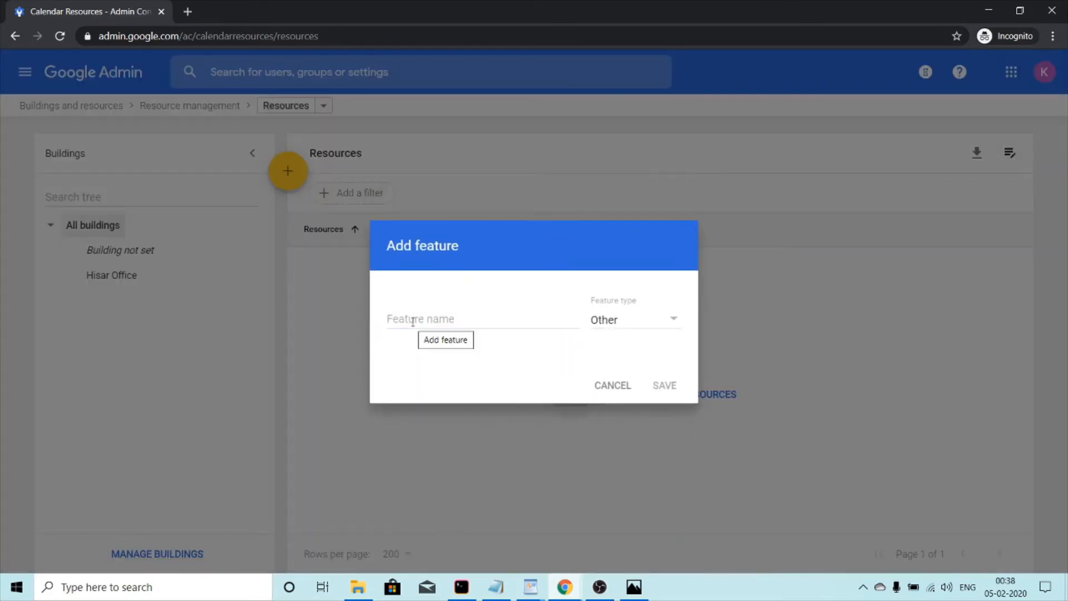
pyautogui.click(415, 318)
pyautogui.write('con')
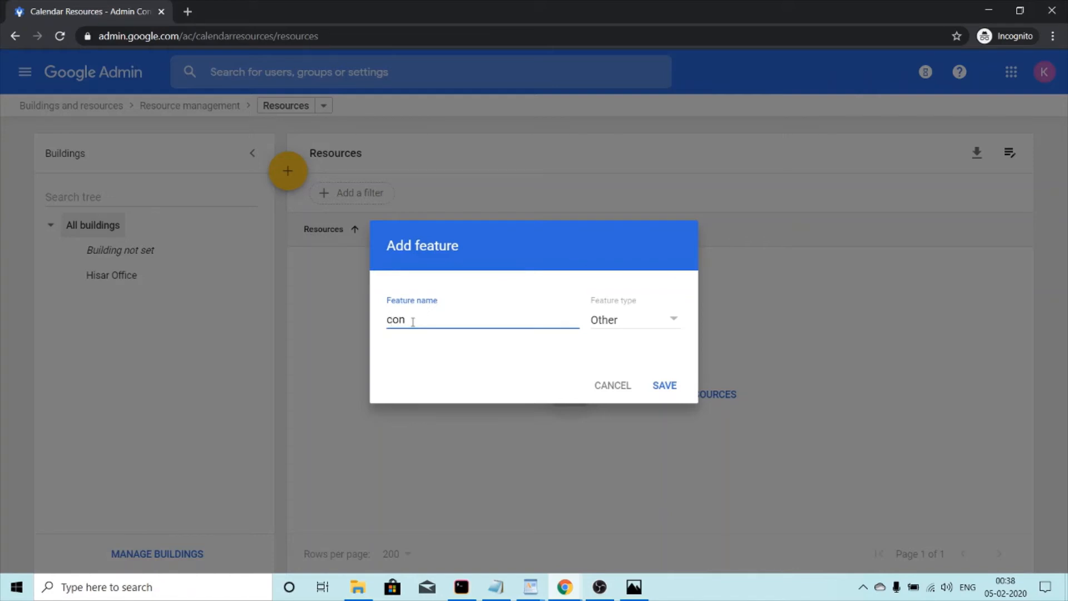
pyautogui.press('BackSpace')
pyautogui.press('BackSpace')
pyautogui.write('google meet hardw')
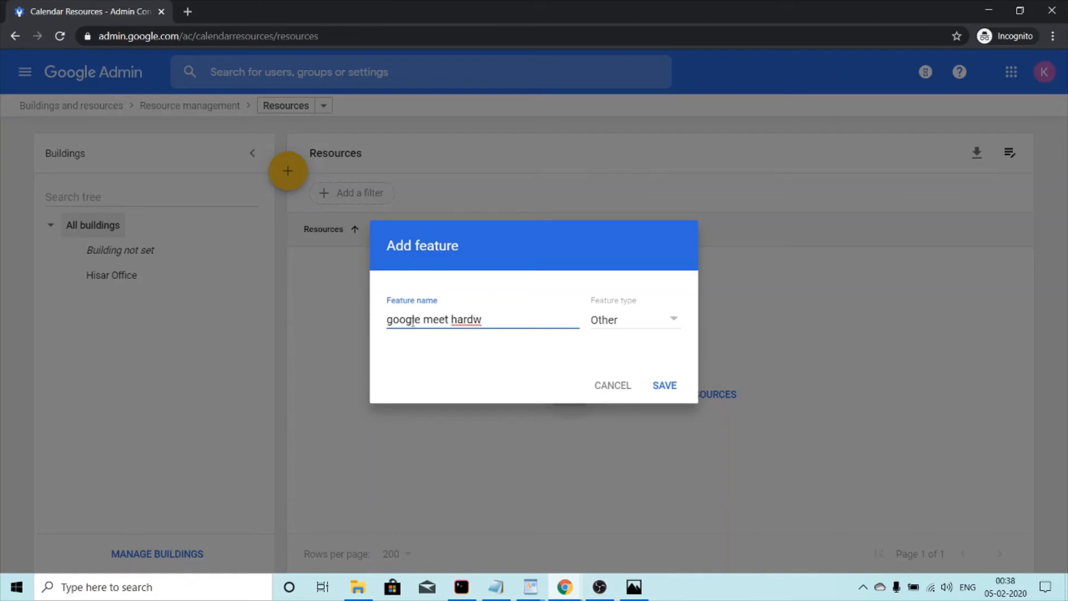
pyautogui.write('are')
pyautogui.click(644, 322)
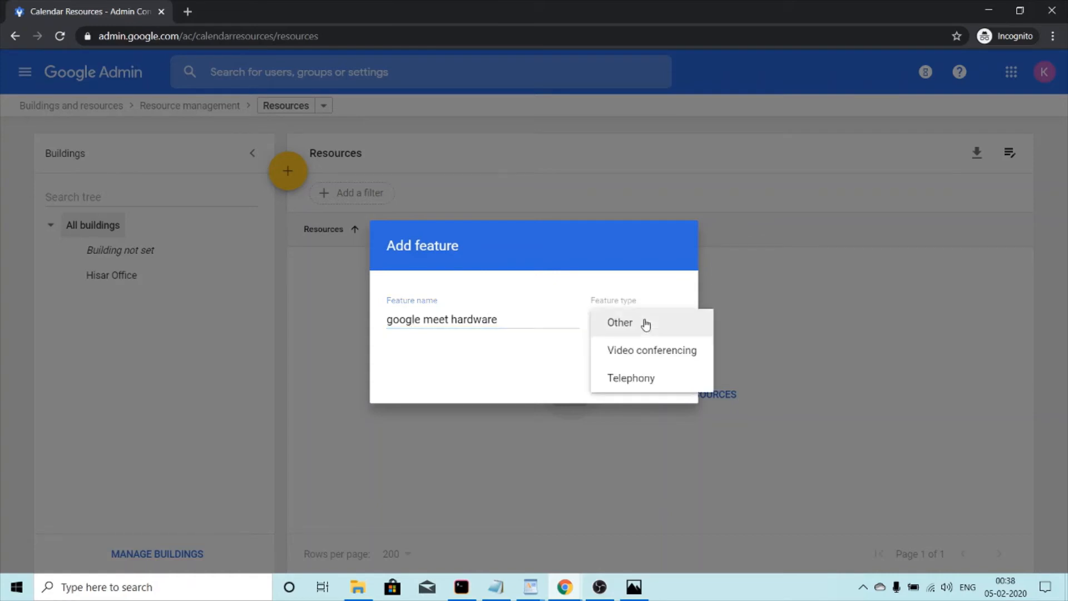
pyautogui.click(646, 354)
pyautogui.click(663, 392)
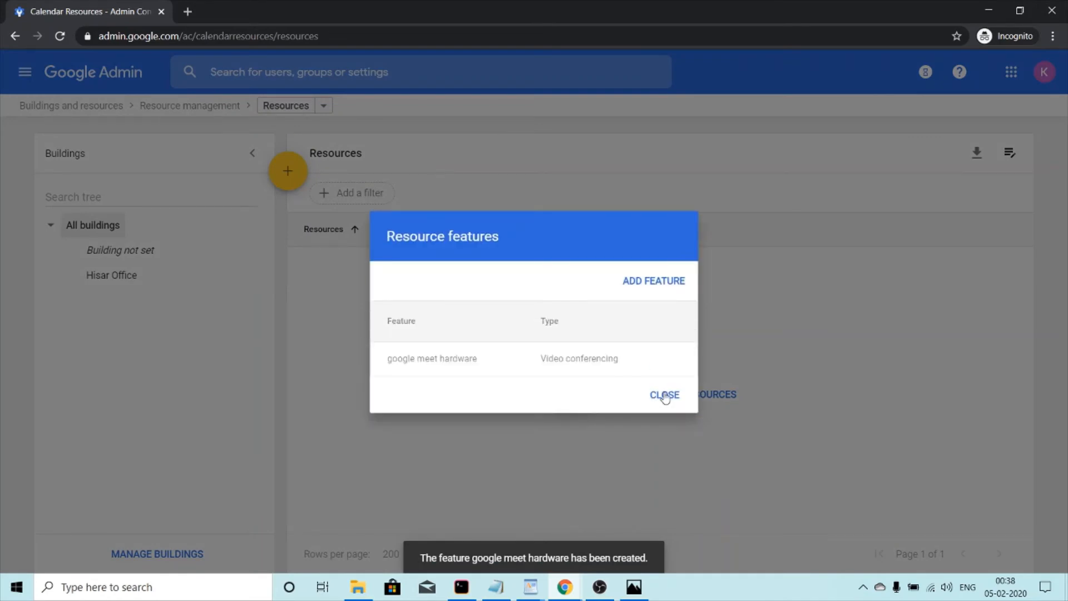
pyautogui.click(665, 395)
pyautogui.moveTo(298, 178)
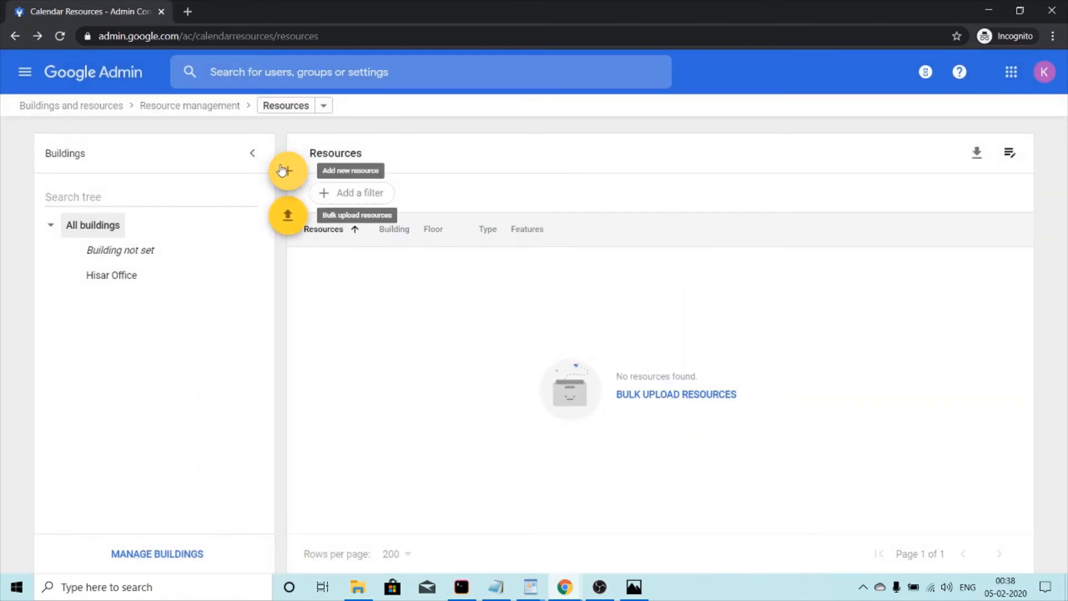
# Step: Start a new Hisar Office meeting-space resource and place it on floor 2
pyautogui.click(293, 167)
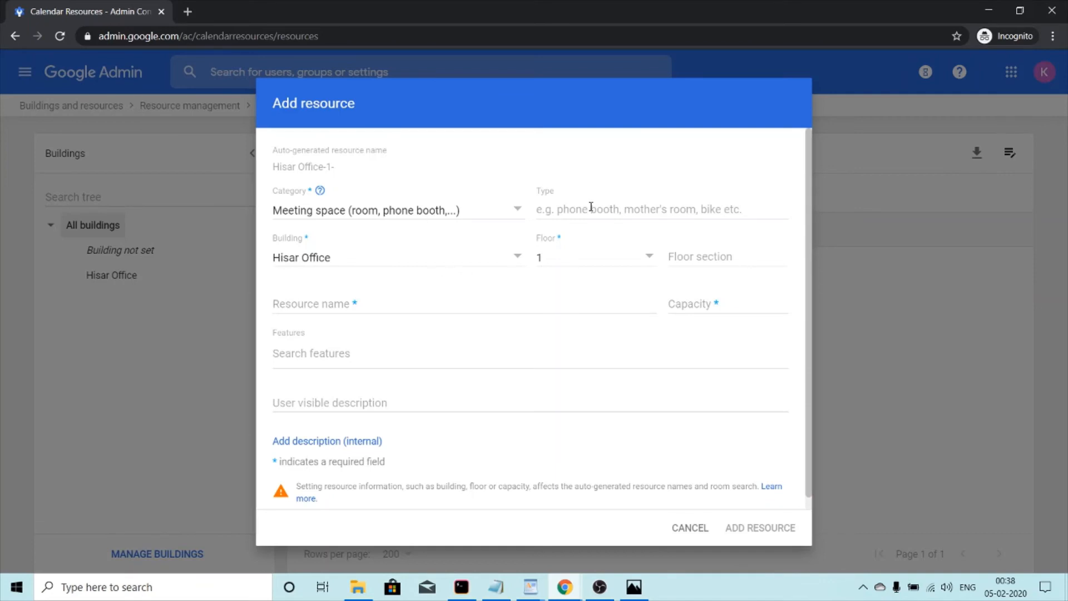
pyautogui.click(582, 260)
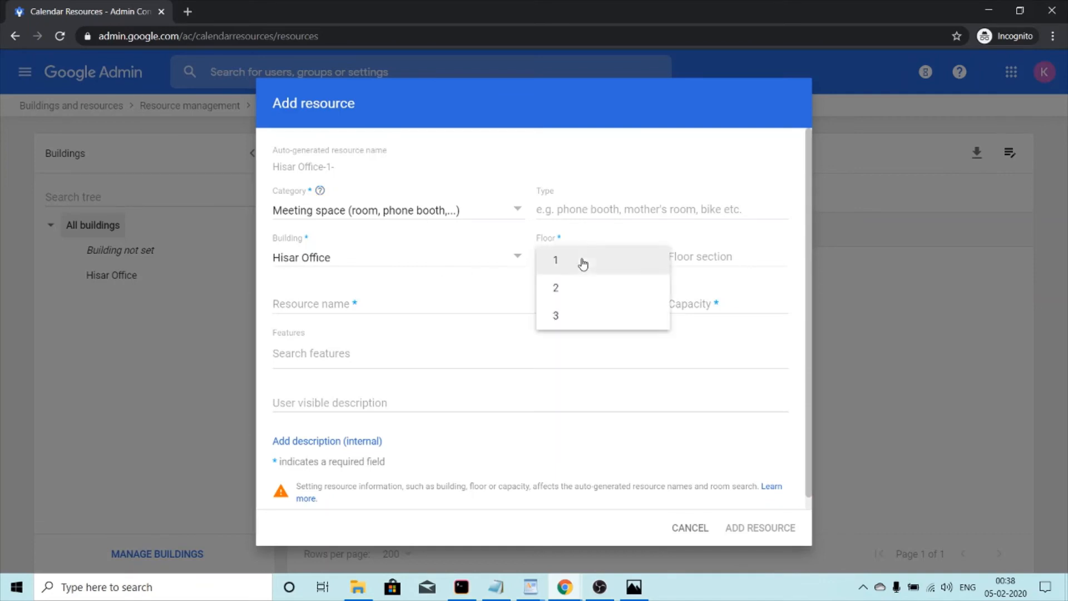
pyautogui.click(582, 290)
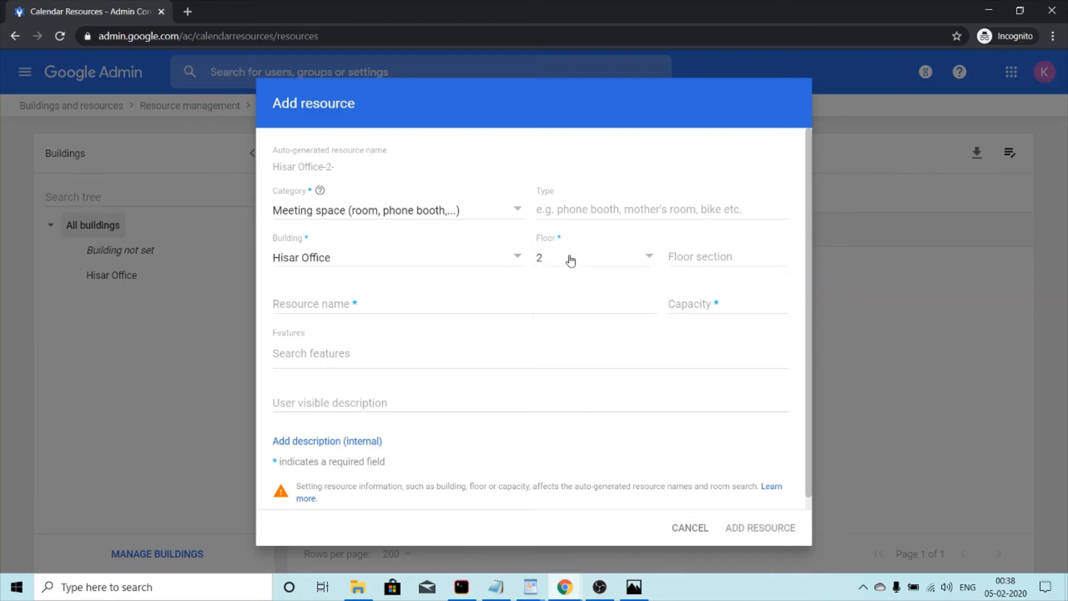
pyautogui.click(718, 260)
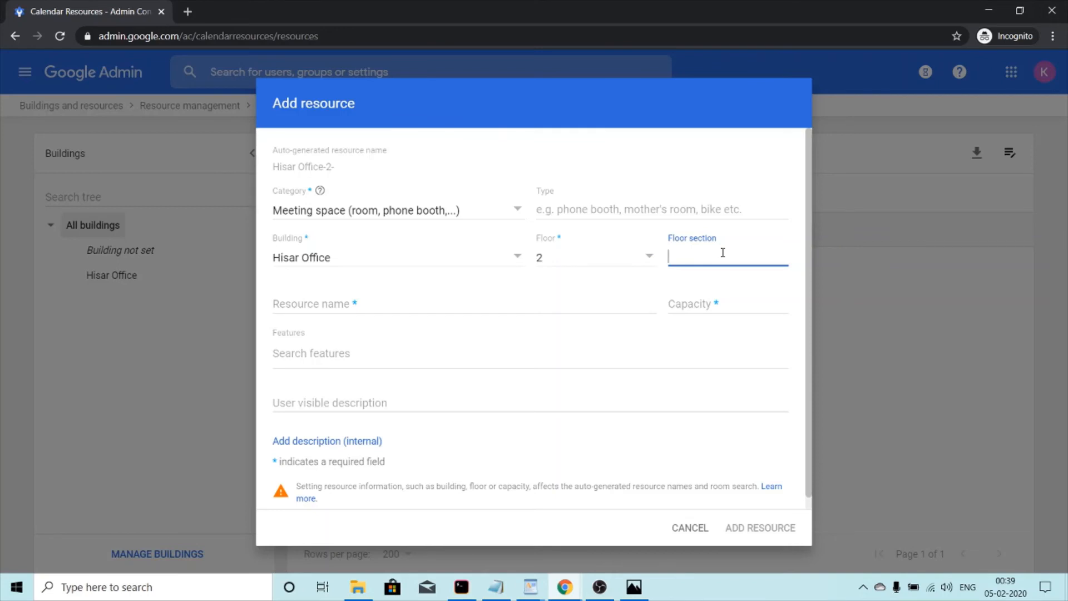
# Step: Enter floor section west, resource name conference room and capacity 25
pyautogui.write('w')
pyautogui.press('BackSpace')
pyautogui.write('west')
pyautogui.click(482, 297)
pyautogui.write('co')
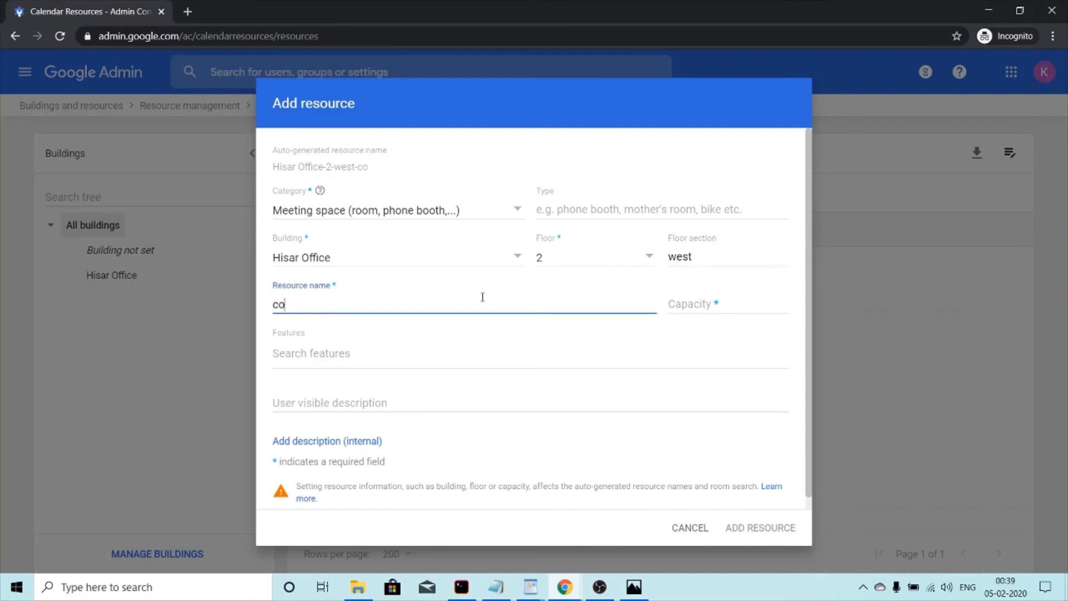
pyautogui.write('nference room')
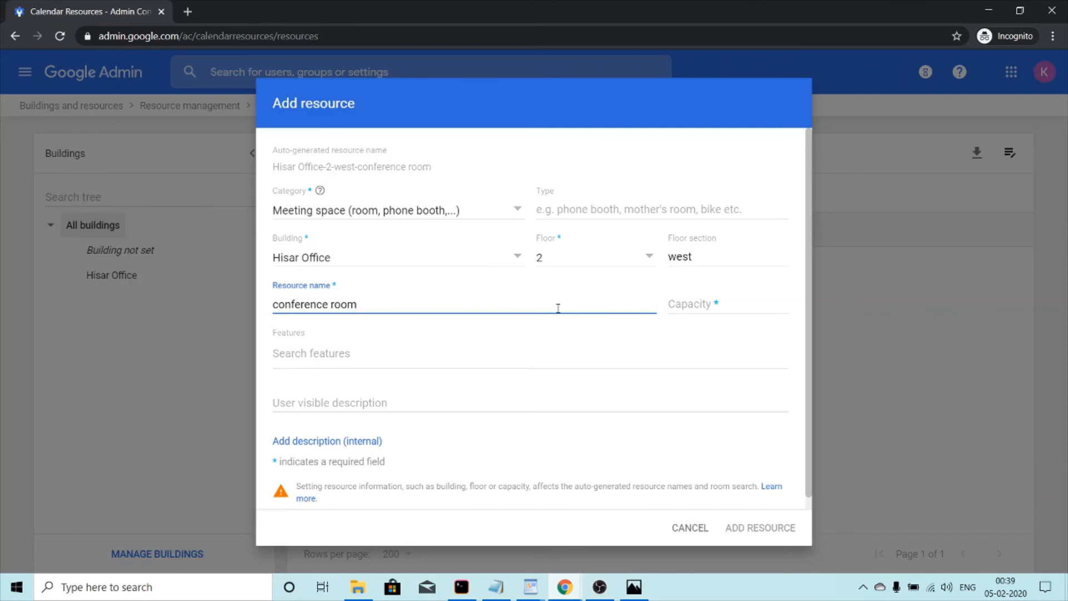
pyautogui.click(711, 300)
pyautogui.write('25')
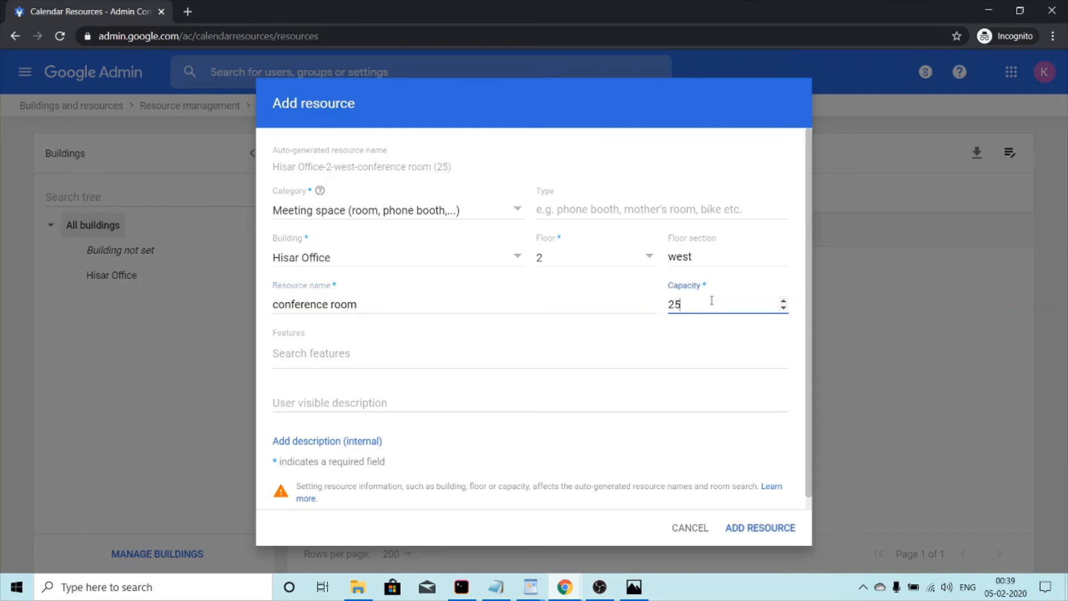
# Step: Attach google meet hardware, add description 'phone extension #4119', and create the resource
pyautogui.click(310, 354)
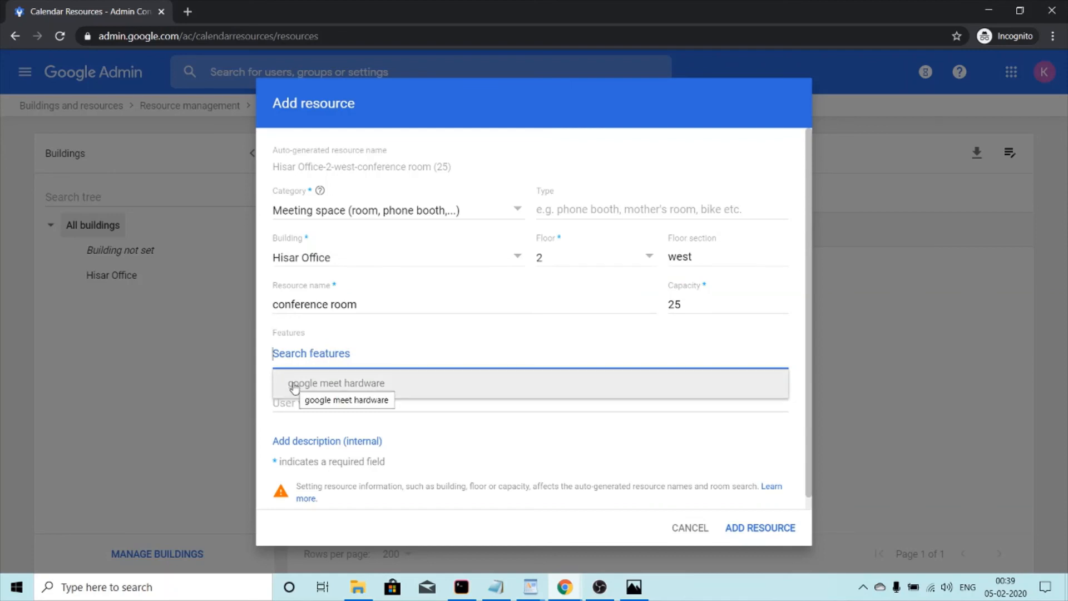
pyautogui.click(392, 382)
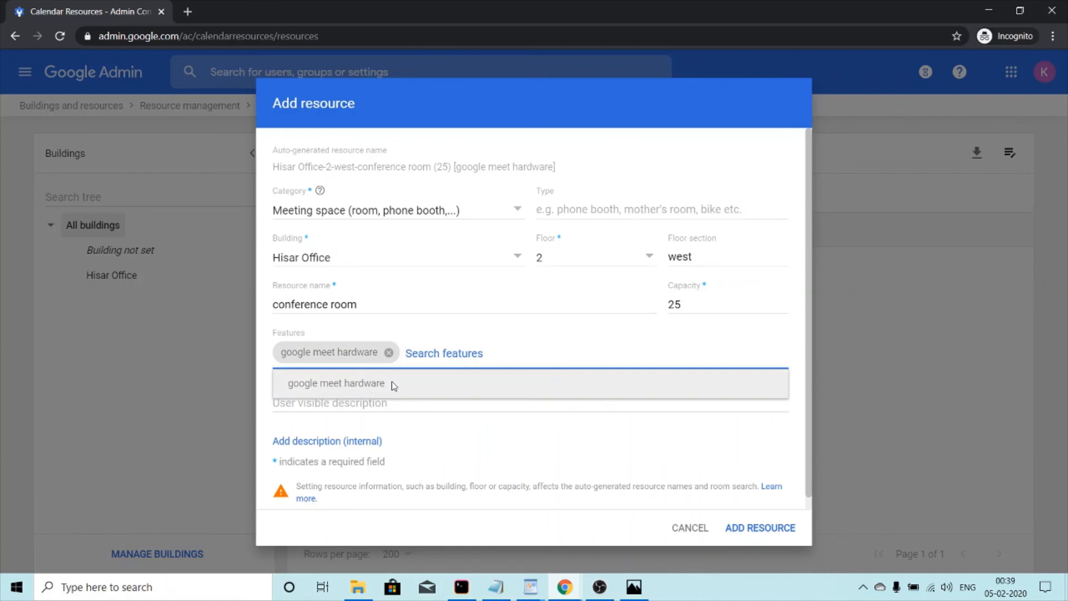
pyautogui.click(422, 405)
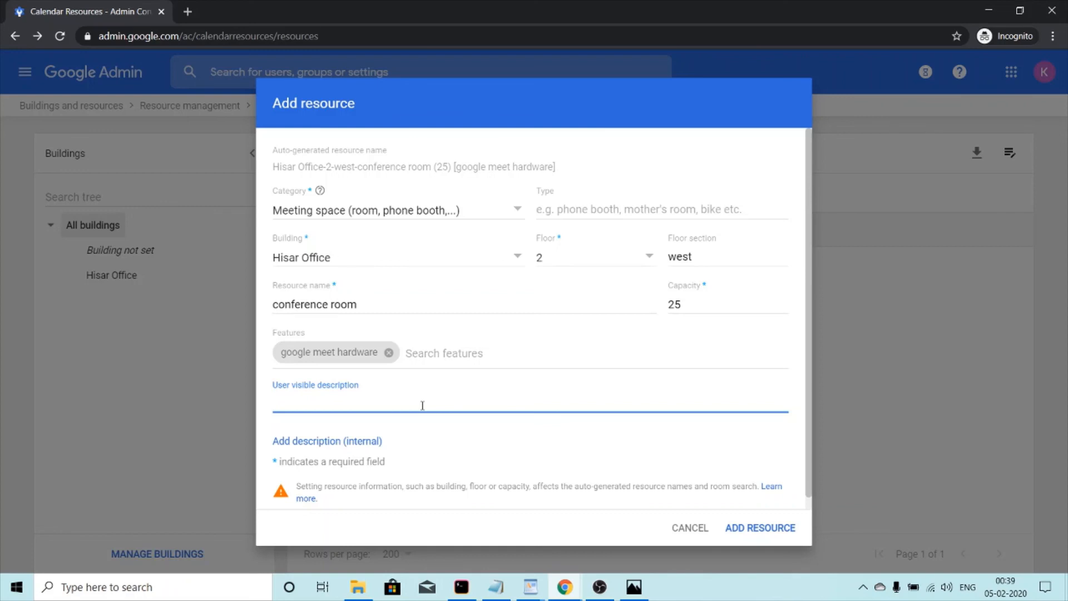
pyautogui.write('phone extension #4119')
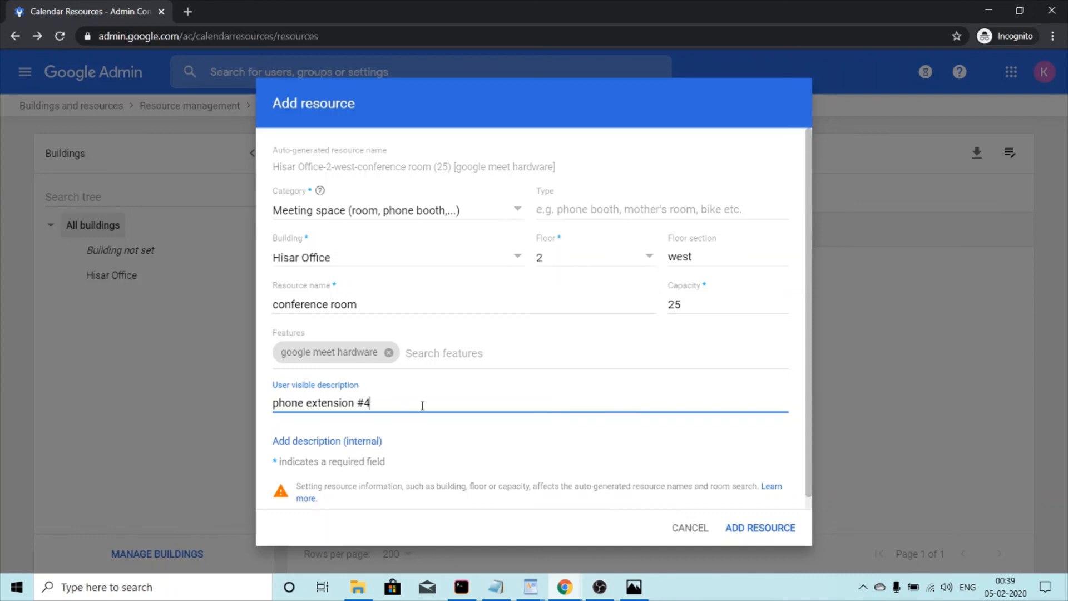
pyautogui.click(762, 527)
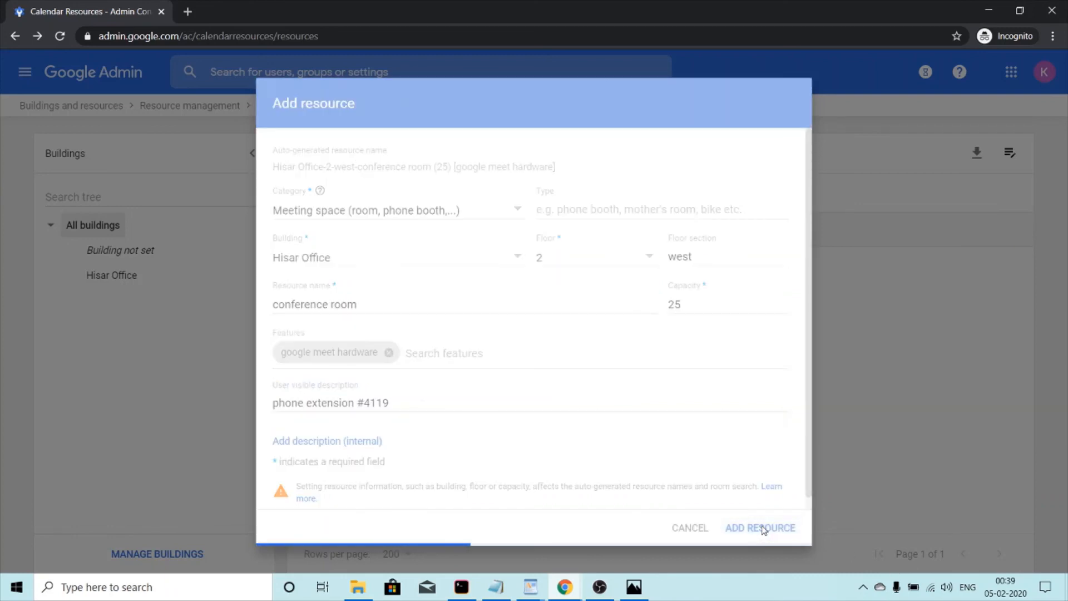